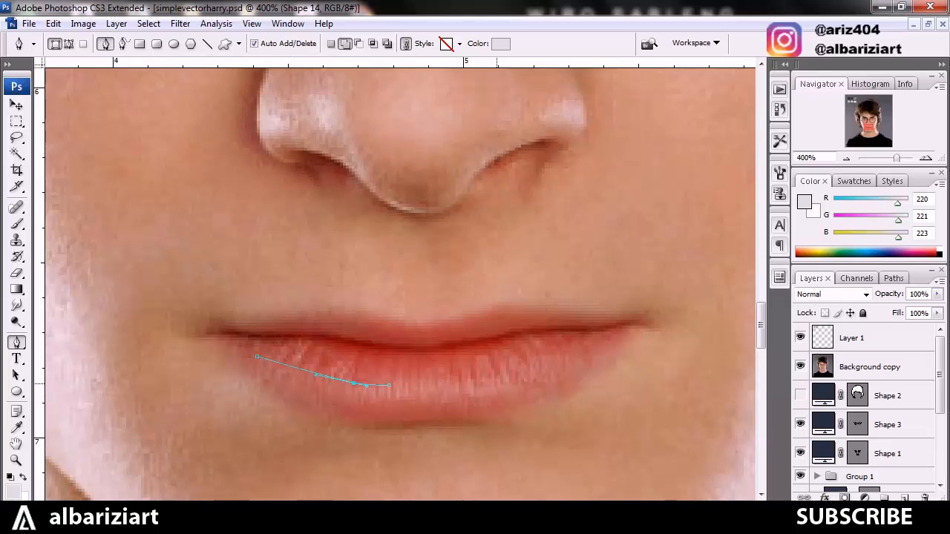
- Trace the lower-lip highlight's wavy upper edge over the photo and rough in its right side and bottom with straight segments
drag(435, 384, 433, 380)
mouse_move(388, 385)
mouse_down()
mouse_move(367, 385)
mouse_move(378, 389)
mouse_up()
click(589, 350)
click(513, 448)
click(383, 451)
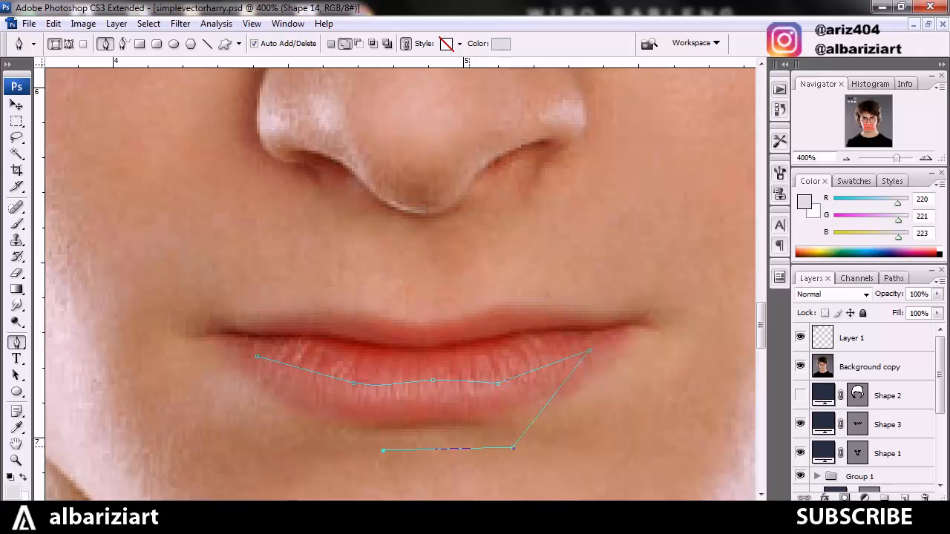
- Close the lower-lip highlight outline and fit it to the photo, with curved sides and an upward-arched bottom edge
drag(512, 448, 499, 428)
click(544, 389)
drag(544, 389, 566, 396)
drag(382, 450, 355, 431)
drag(414, 430, 423, 410)
drag(355, 432, 348, 427)
drag(498, 428, 507, 419)
drag(256, 357, 266, 371)
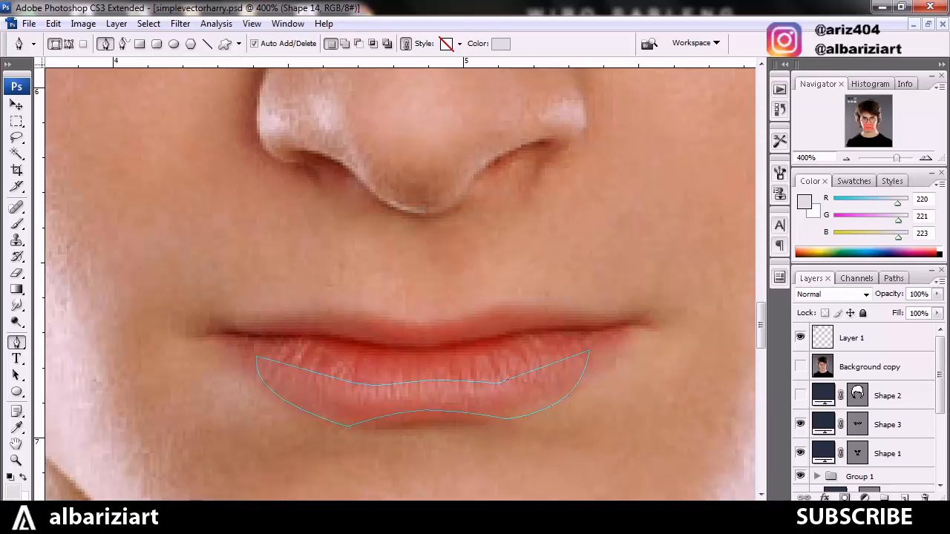
- Hide the reference photo and recolour Shape 14 with the palette swatch b6b9cc
click(800, 367)
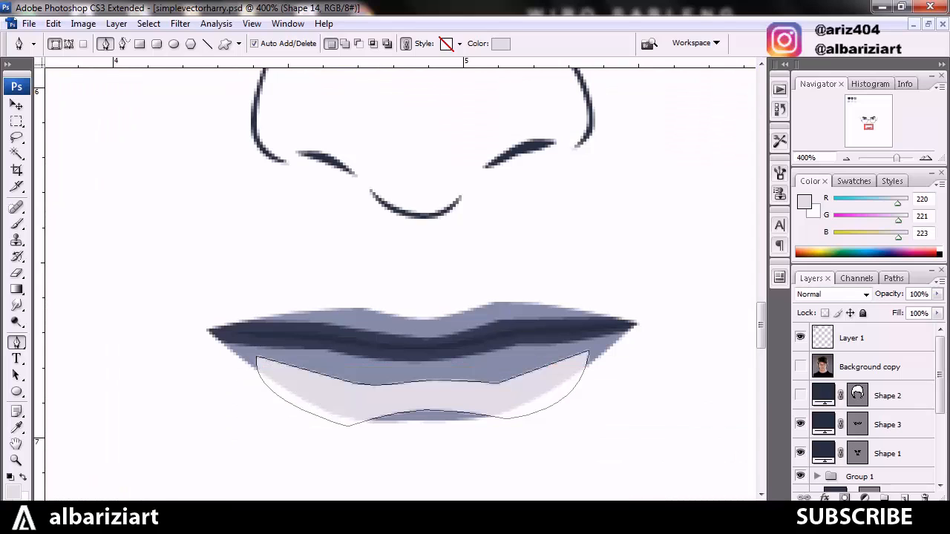
scroll(865, 408, down, 5)
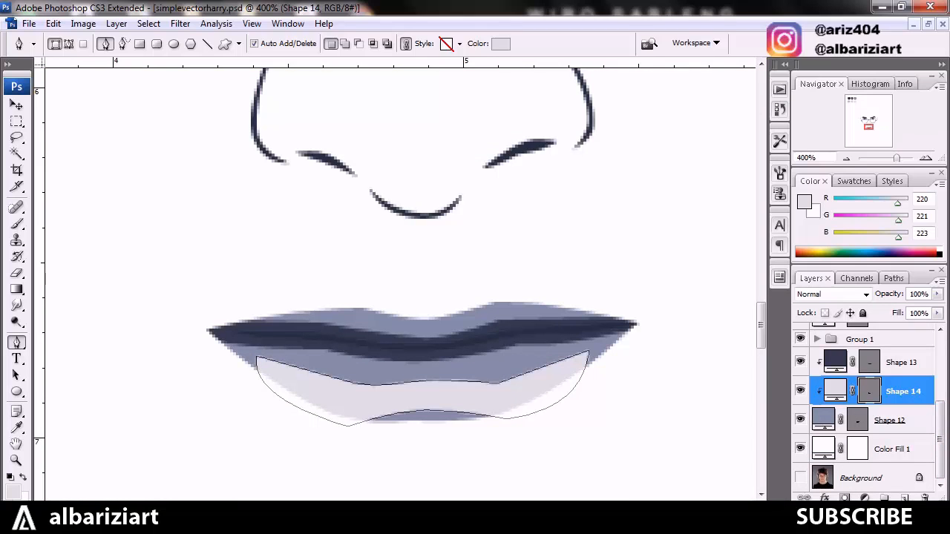
double_click(835, 391)
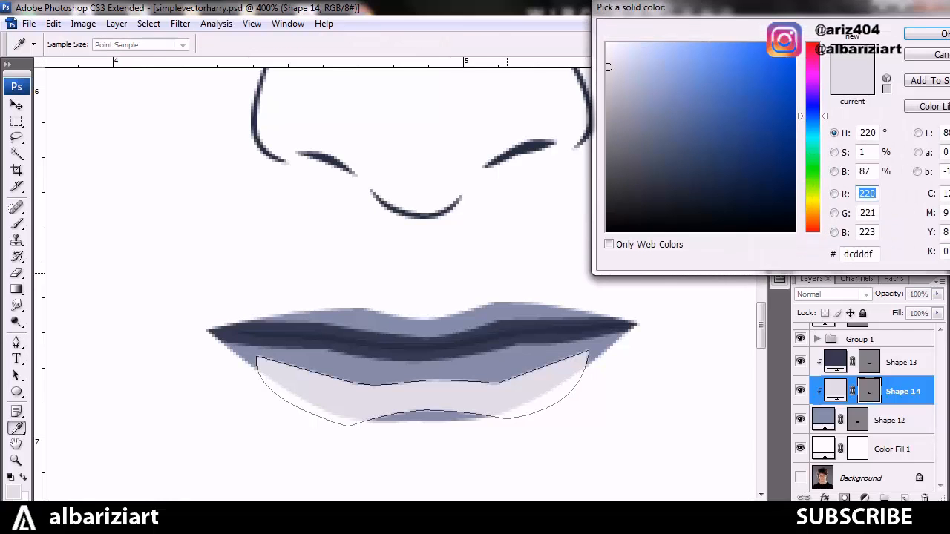
key(ctrl+0)
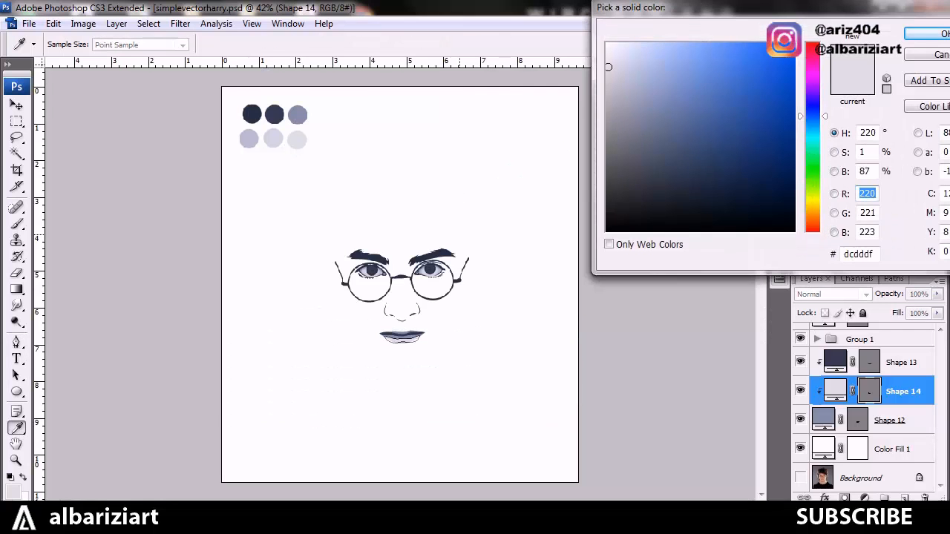
click(252, 140)
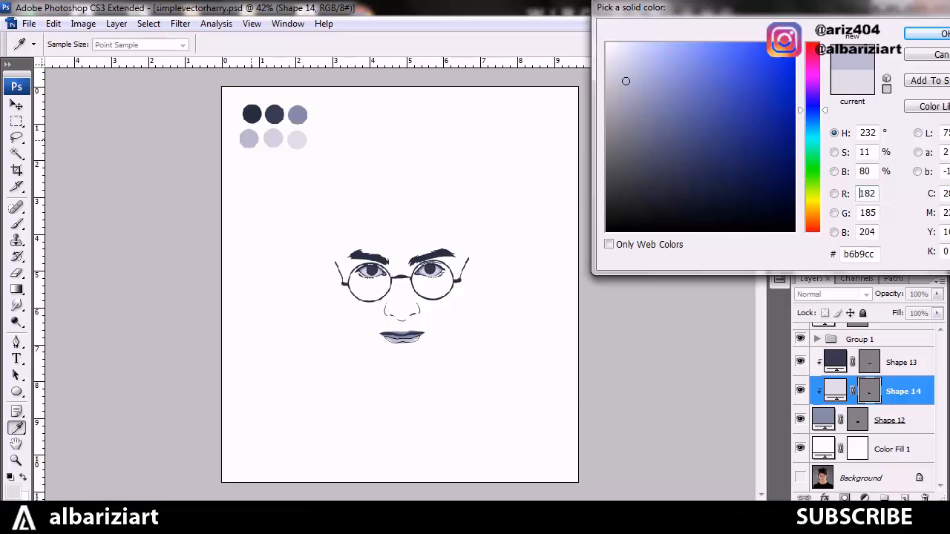
key(Return)
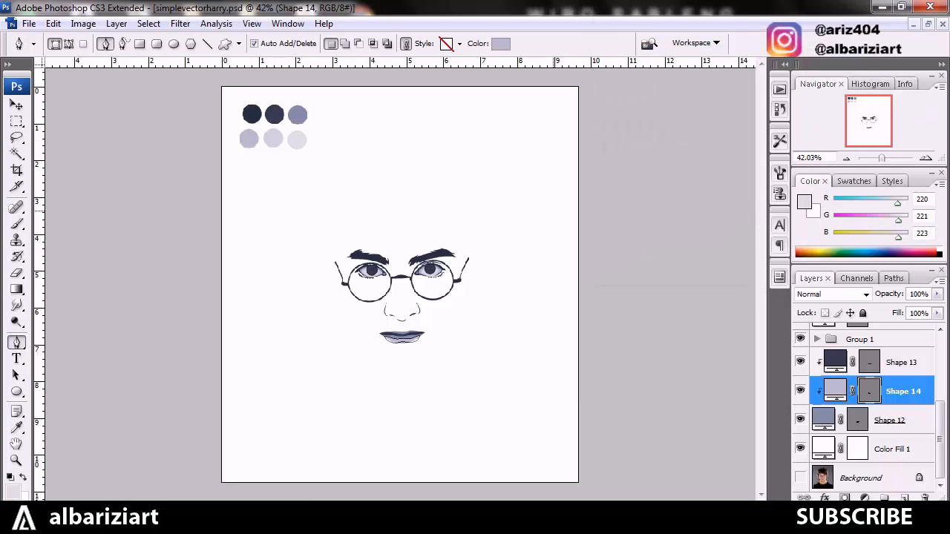
- Extend both upper corners of the Shape 14 lip highlight outward and shift its upper middle anchor slightly left
click(903, 362)
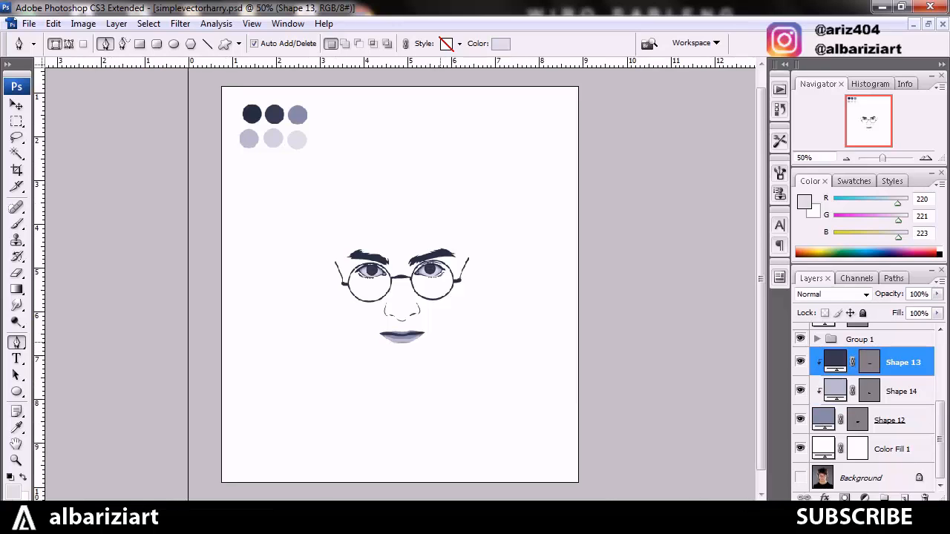
key(ctrl+alt+0)
key(ctrl+plus)
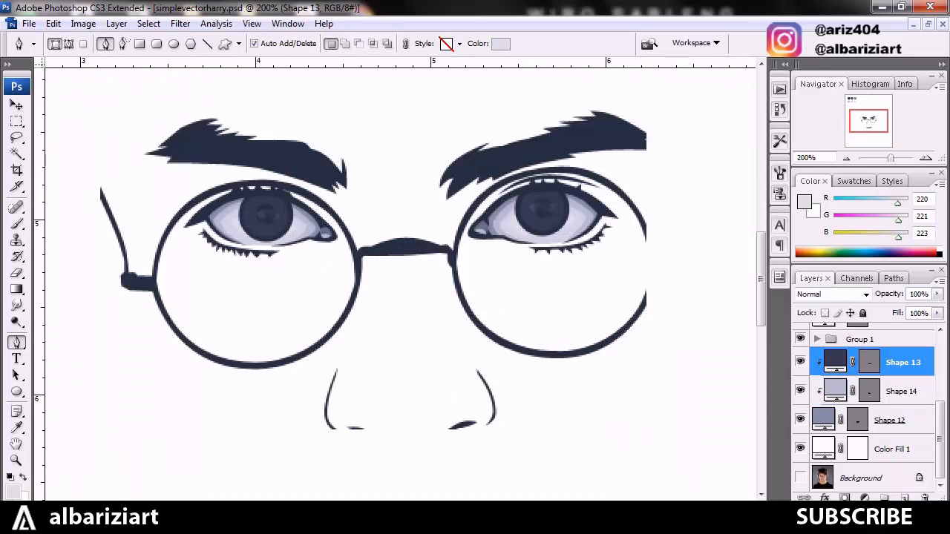
key(space)
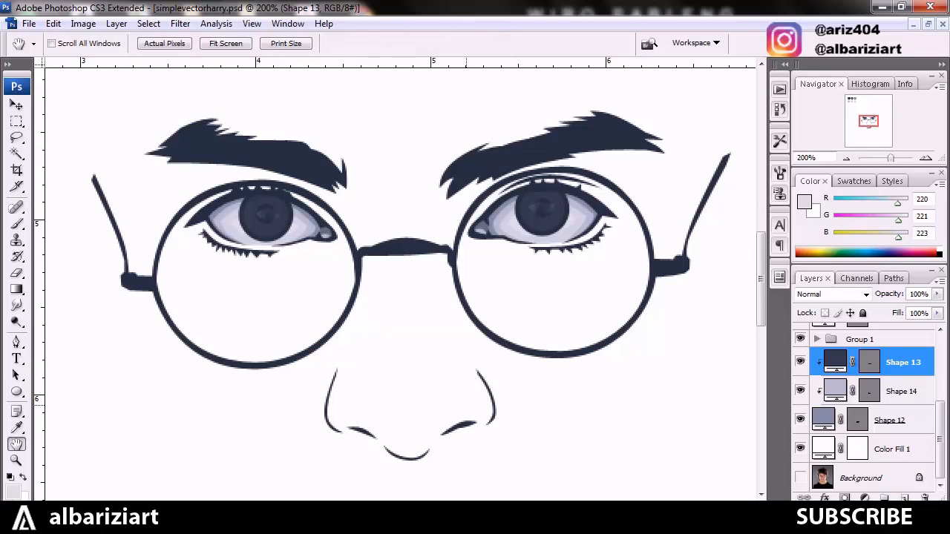
drag(475, 407, 527, 136)
drag(547, 250, 526, 307)
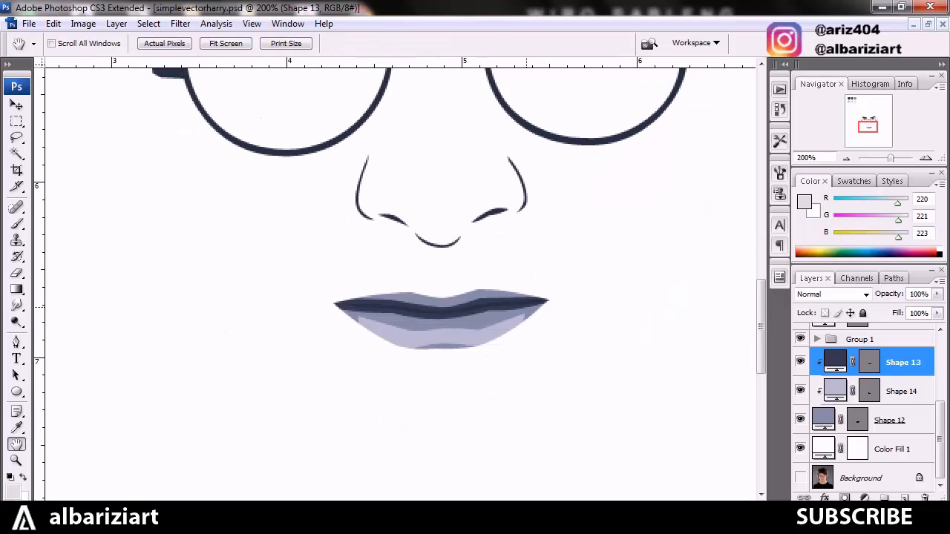
ctrl+alt+right_click(499, 326)
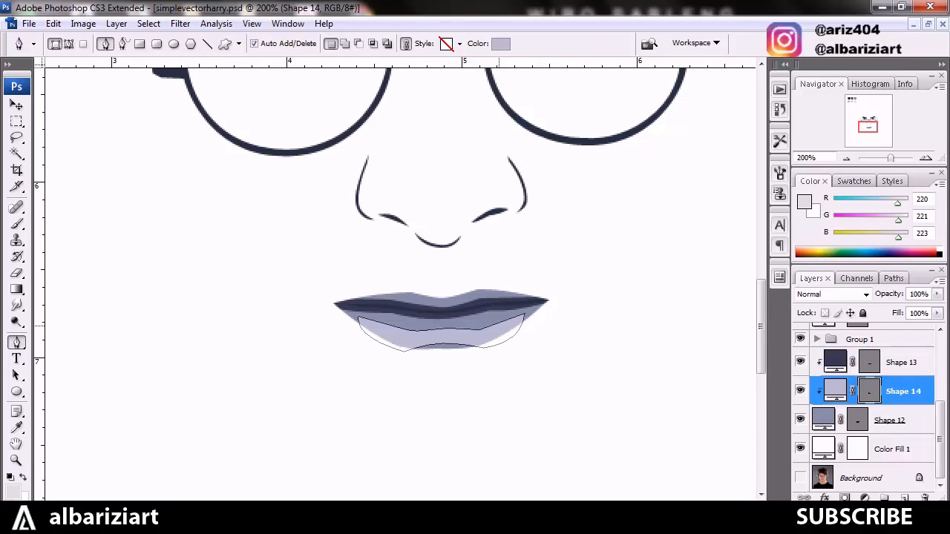
ctrl+click(526, 317)
drag(525, 315, 534, 313)
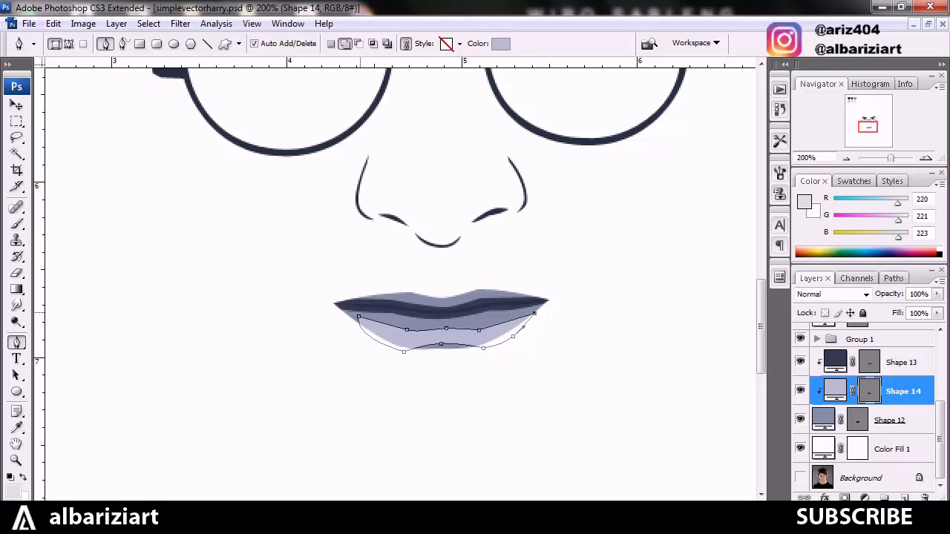
drag(358, 317, 350, 318)
drag(446, 328, 442, 328)
click(898, 421)
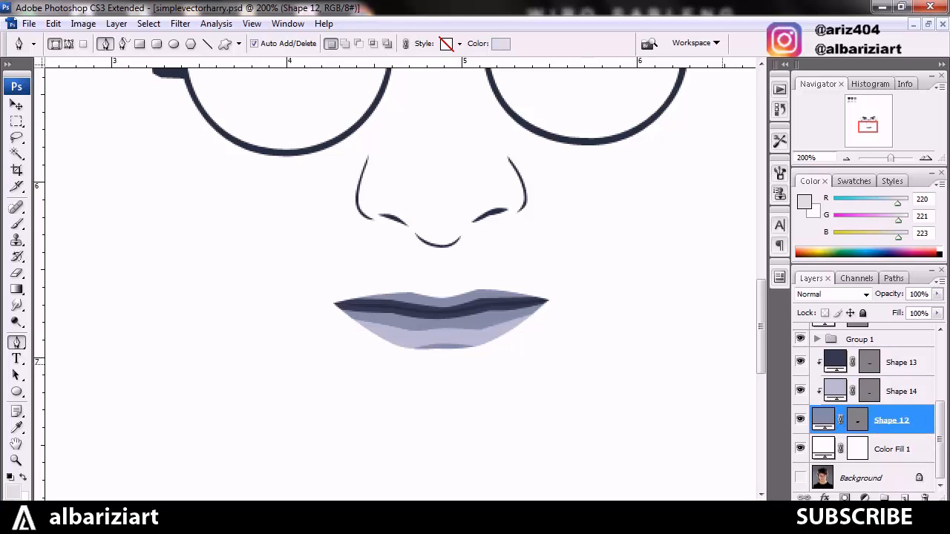
- Examine how the shaded lips look within the whole face at several magnifications
key(ctrl+minus)
key(ctrl+minus)
key(ctrl+minus)
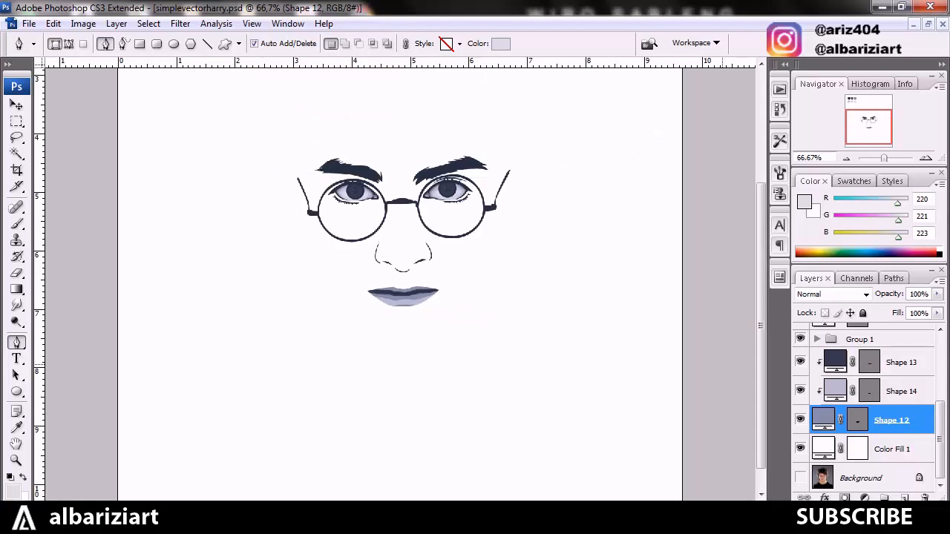
key(ctrl+minus)
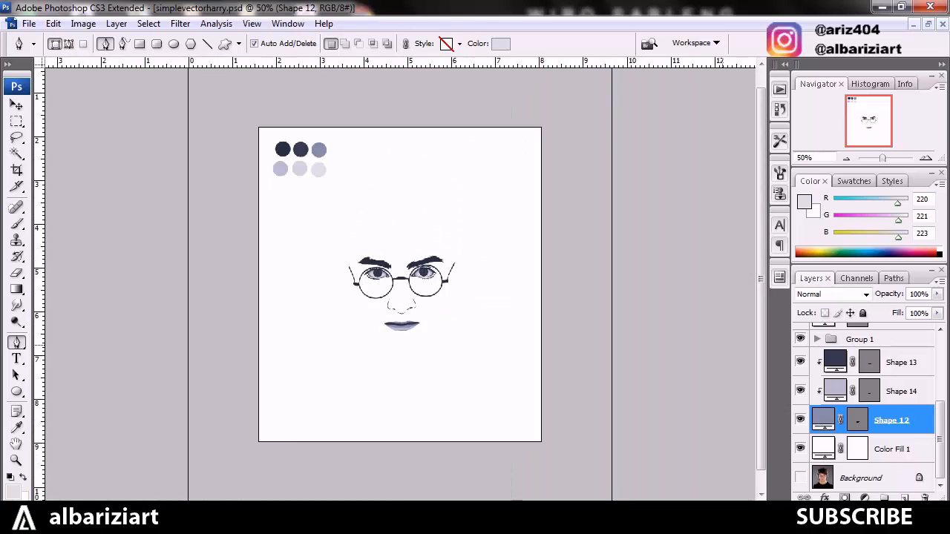
key(ctrl+plus)
key(ctrl+plus)
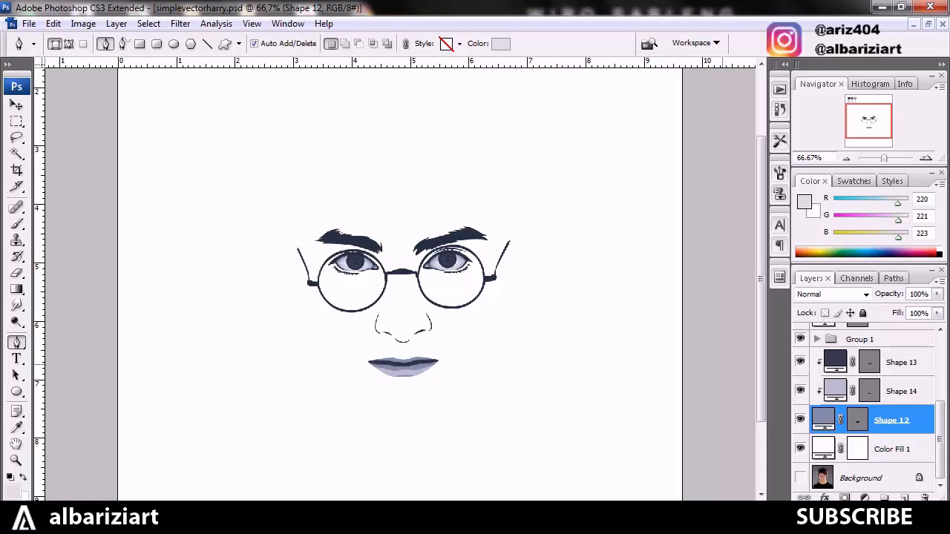
key(ctrl+plus)
key(ctrl+plus)
key(ctrl+minus)
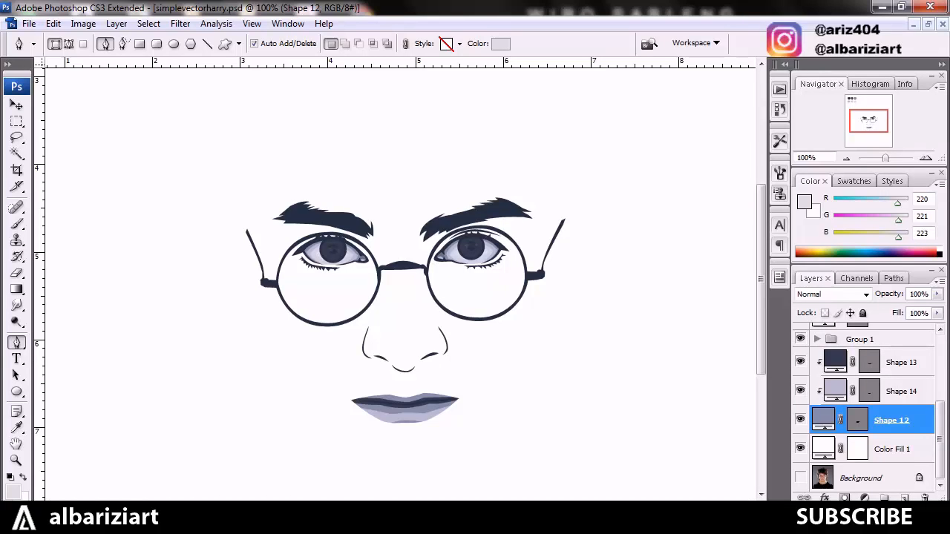
- Set the opacity of Shape 13, the dark band between the lips, to 80%
click(903, 363)
key(6)
key(7)
key(5)
key(4)
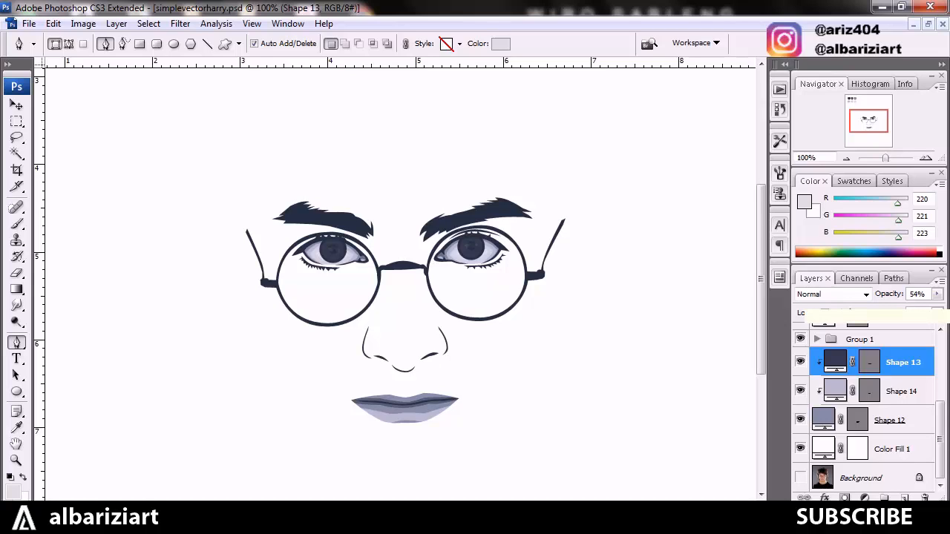
key(4)
key(1)
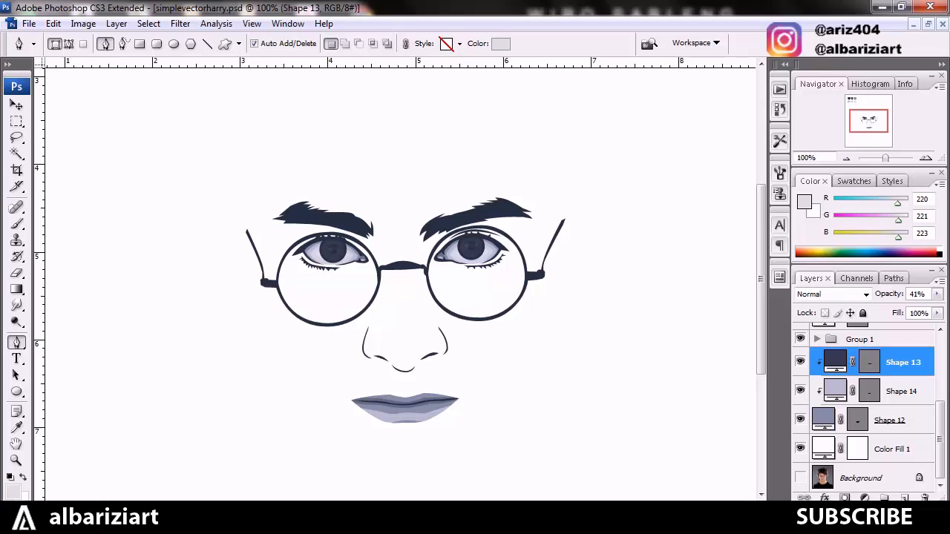
drag(846, 294, 846, 295)
drag(885, 295, 913, 295)
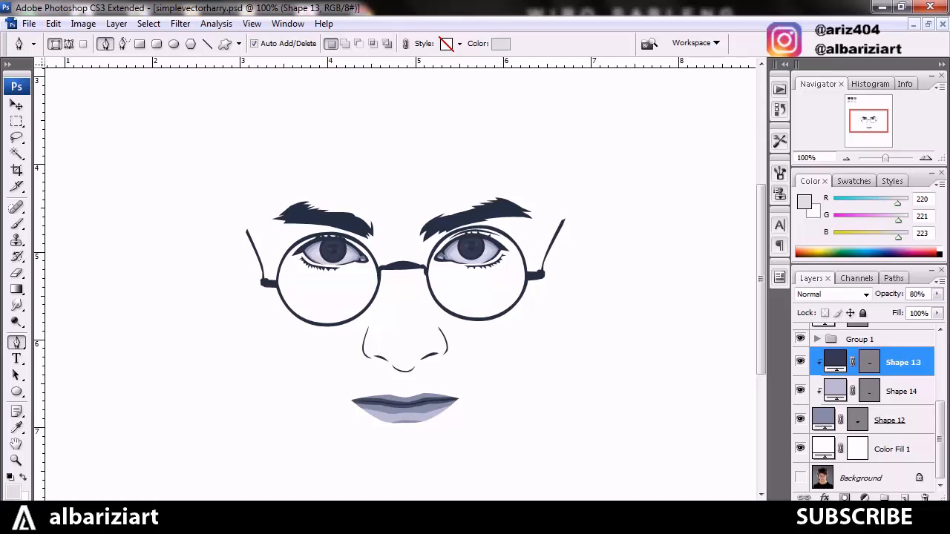
- Display the Shape 13 outline over the Background copy photo at the mouth
key(ctrl+plus)
key(ctrl+minus)
key(ctrl+plus)
key(ctrl+plus)
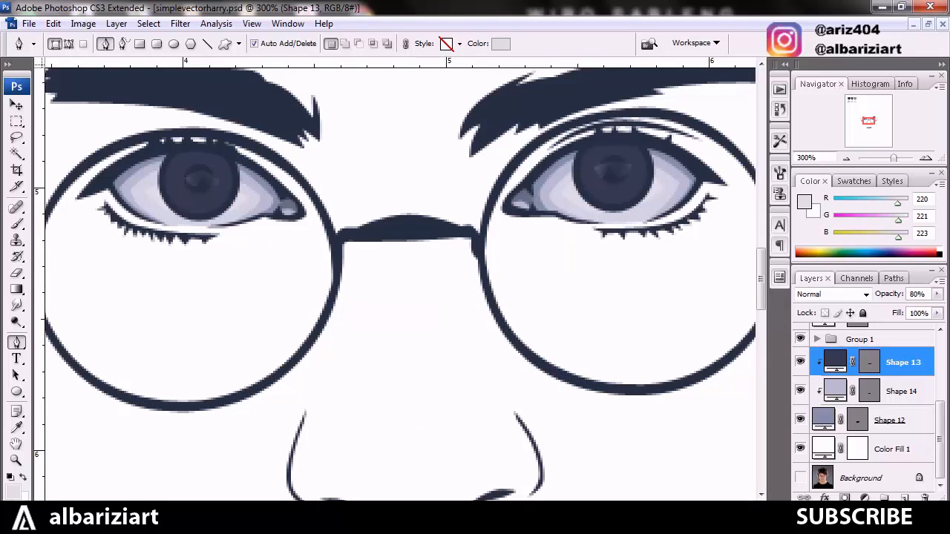
scroll(400, 282, down, 5)
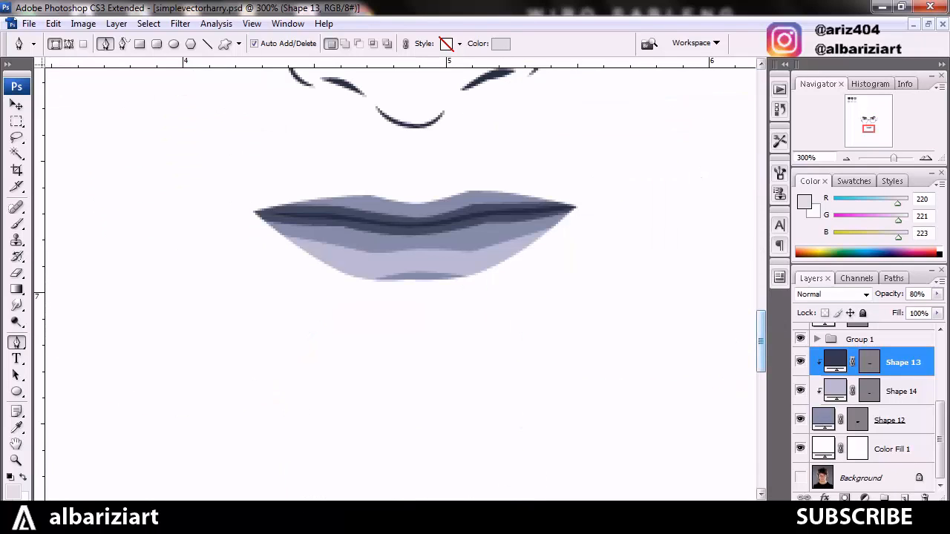
click(869, 362)
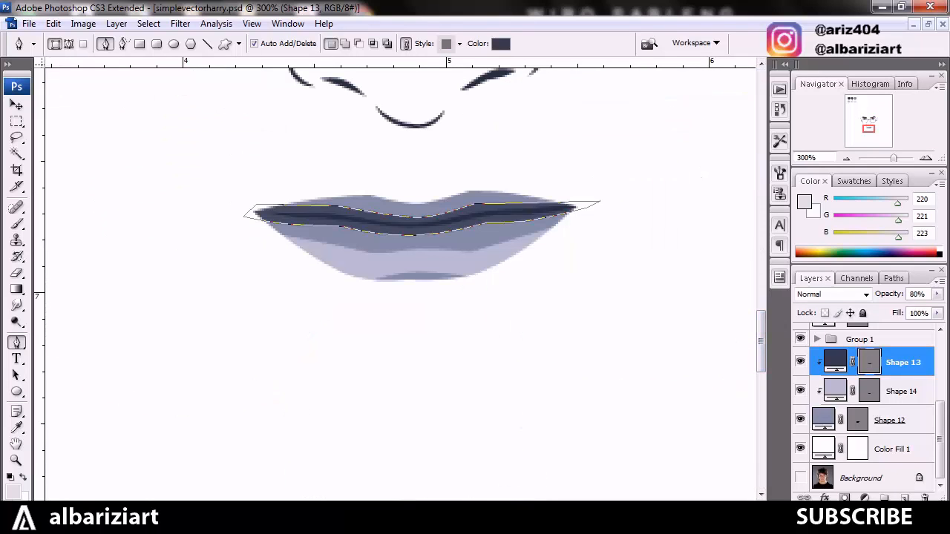
scroll(869, 408, up, 3)
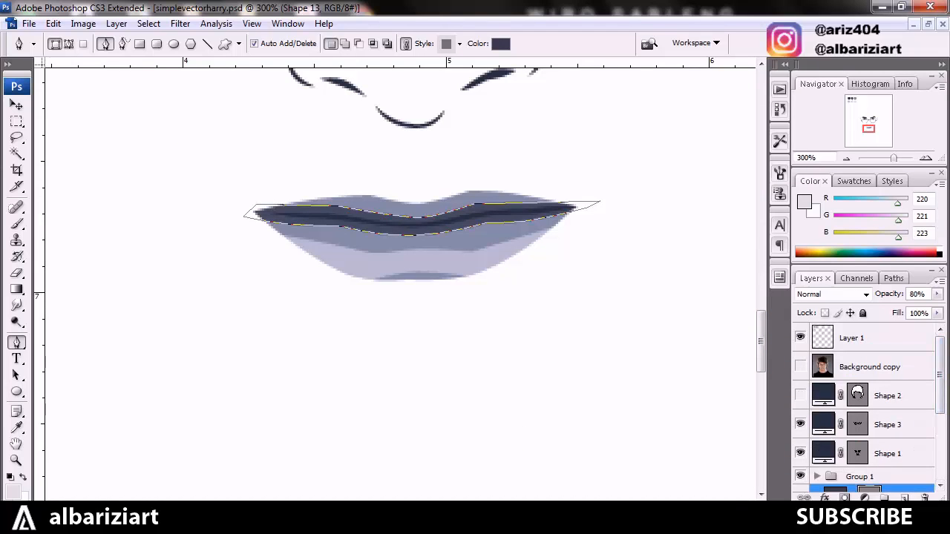
click(800, 367)
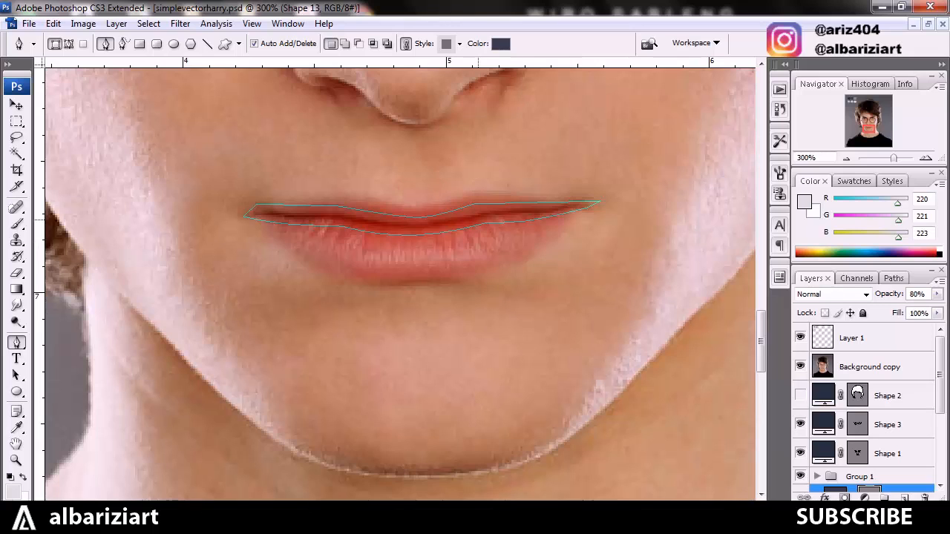
- Replace the middle anchors of the Shape 13 outline with one lower central anchor, and move its upper-right anchor outward and down
ctrl+click(478, 225)
click(413, 235)
click(416, 218)
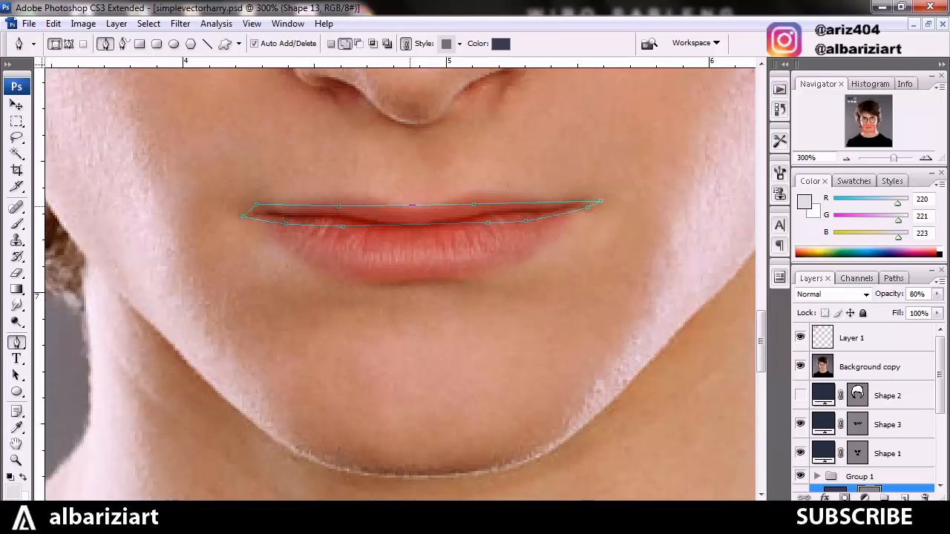
drag(409, 205, 409, 225)
drag(474, 204, 491, 209)
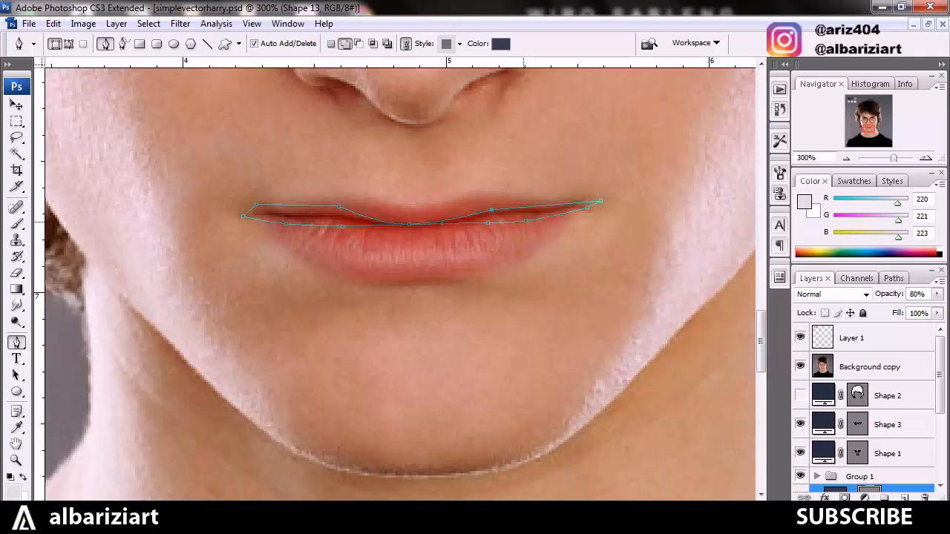
- Replace the two lower-right anchors of the Shape 13 outline with a single smooth anchor following the lip parting
click(525, 221)
click(488, 223)
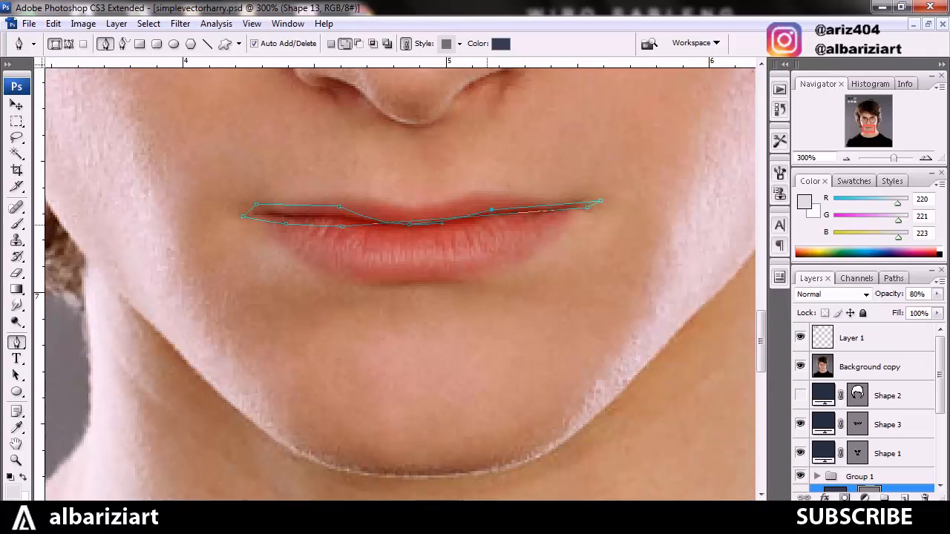
click(511, 213)
drag(511, 213, 537, 218)
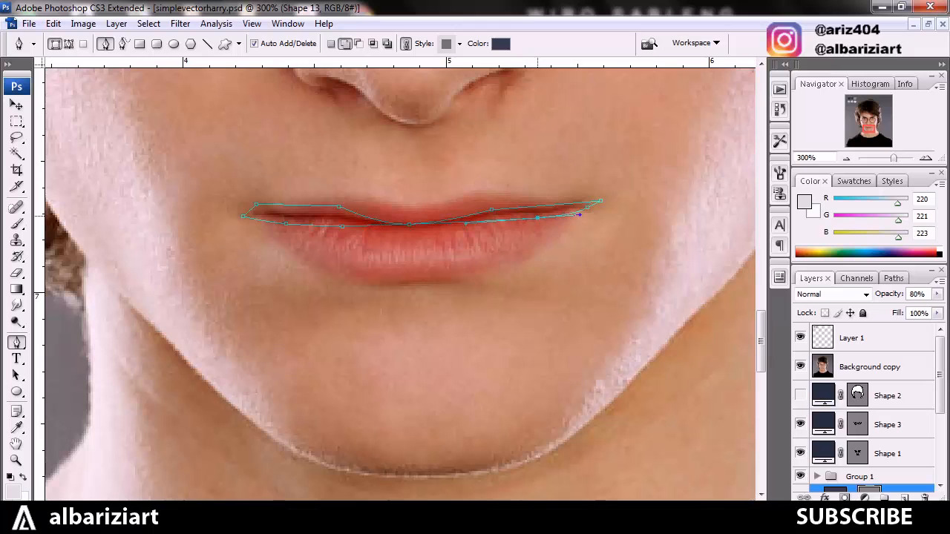
drag(466, 223, 487, 220)
- Delete the upper and lower anchors left of centre from the Shape 13 outline, and hide the reference photo
click(339, 207)
click(343, 225)
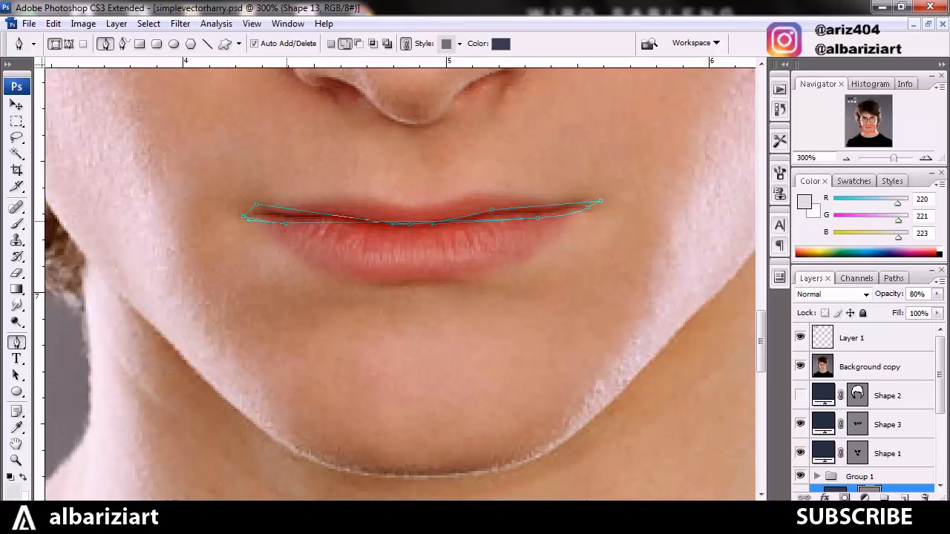
click(800, 366)
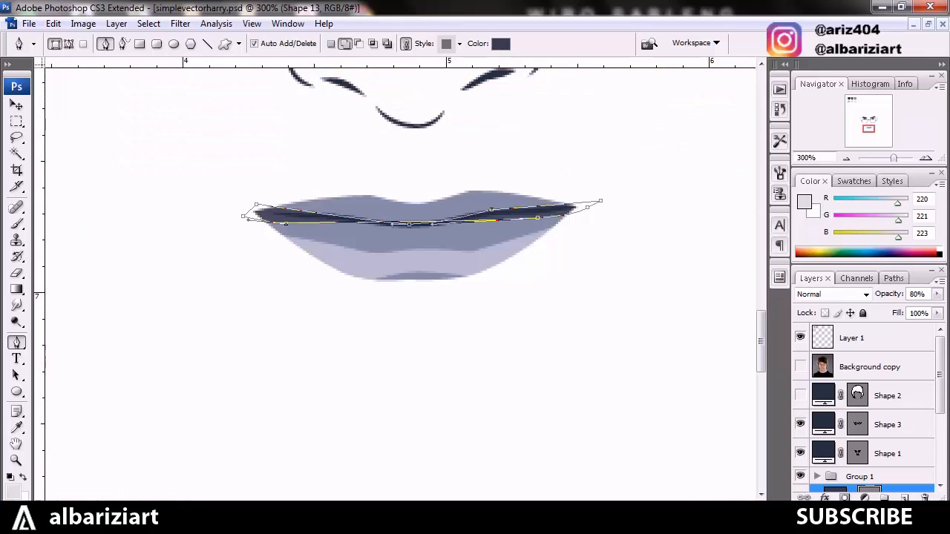
click(870, 367)
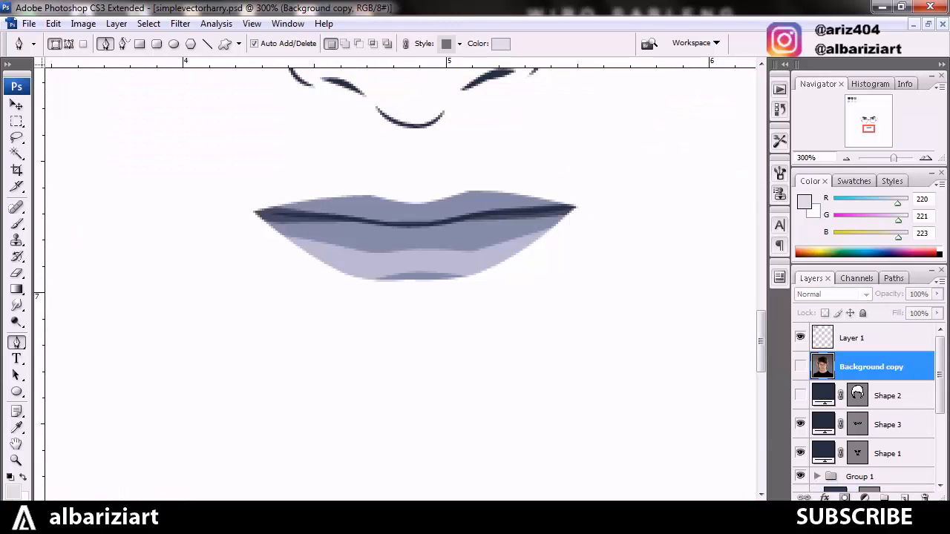